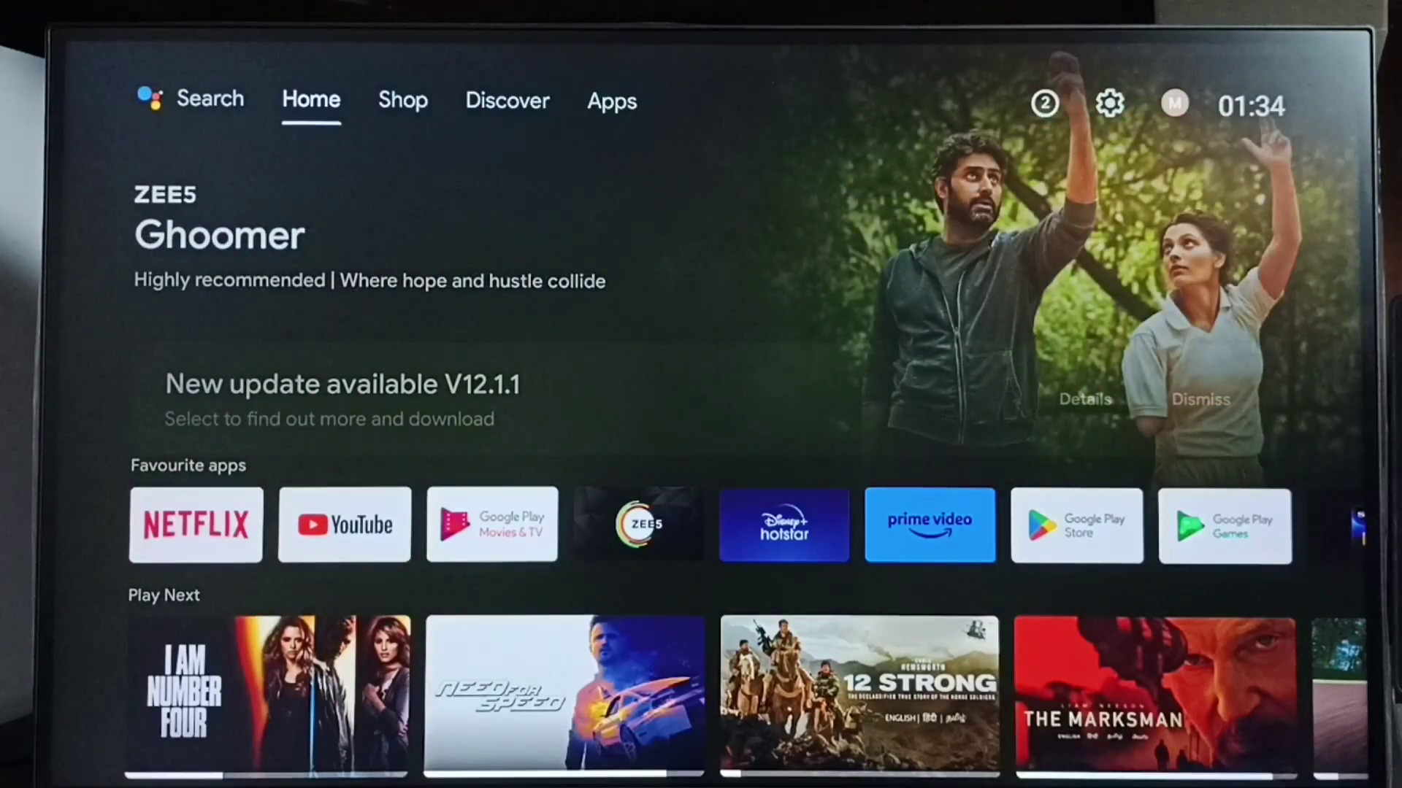
Open Settings from the home screen gear and enter Device Preferences
{"action": "key", "text": "Right"}
{"action": "key", "text": "Right"}
{"action": "key", "text": "Right"}
{"action": "key", "text": "Right"}
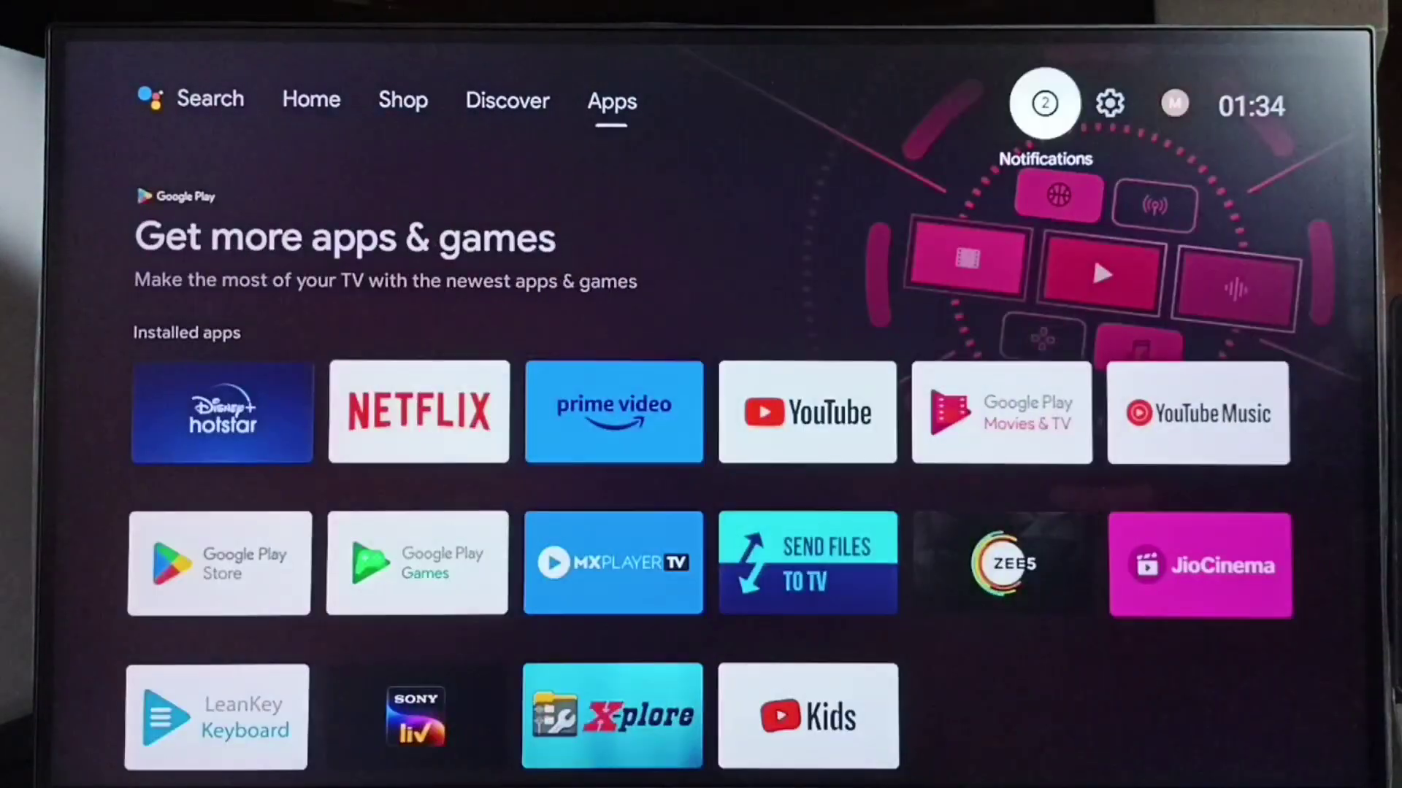
{"action": "key", "text": "Right"}
{"action": "key", "text": "Right"}
{"action": "key", "text": "Left"}
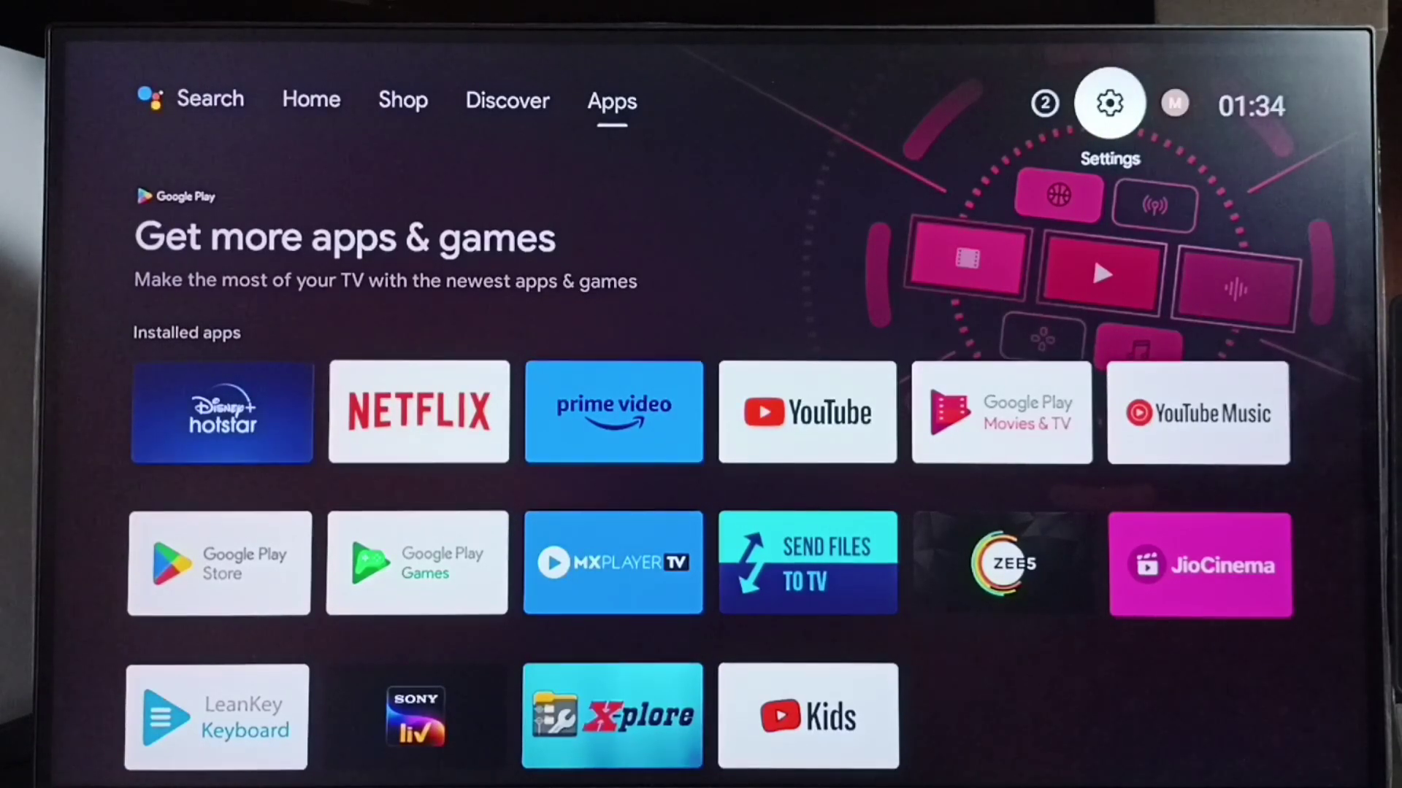
{"action": "key", "text": "Return"}
{"action": "key", "text": "Down"}
{"action": "key", "text": "Down"}
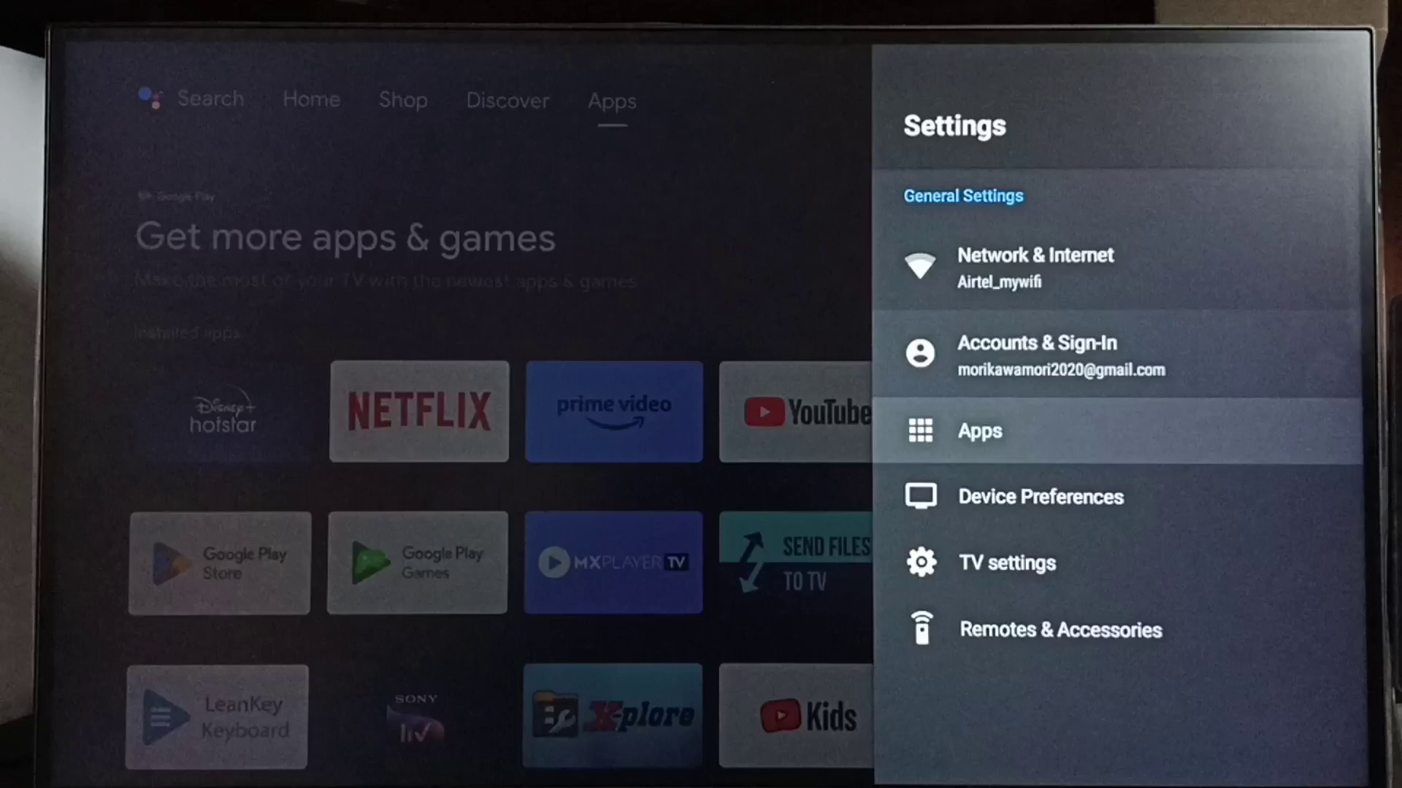
{"action": "key", "text": "Down"}
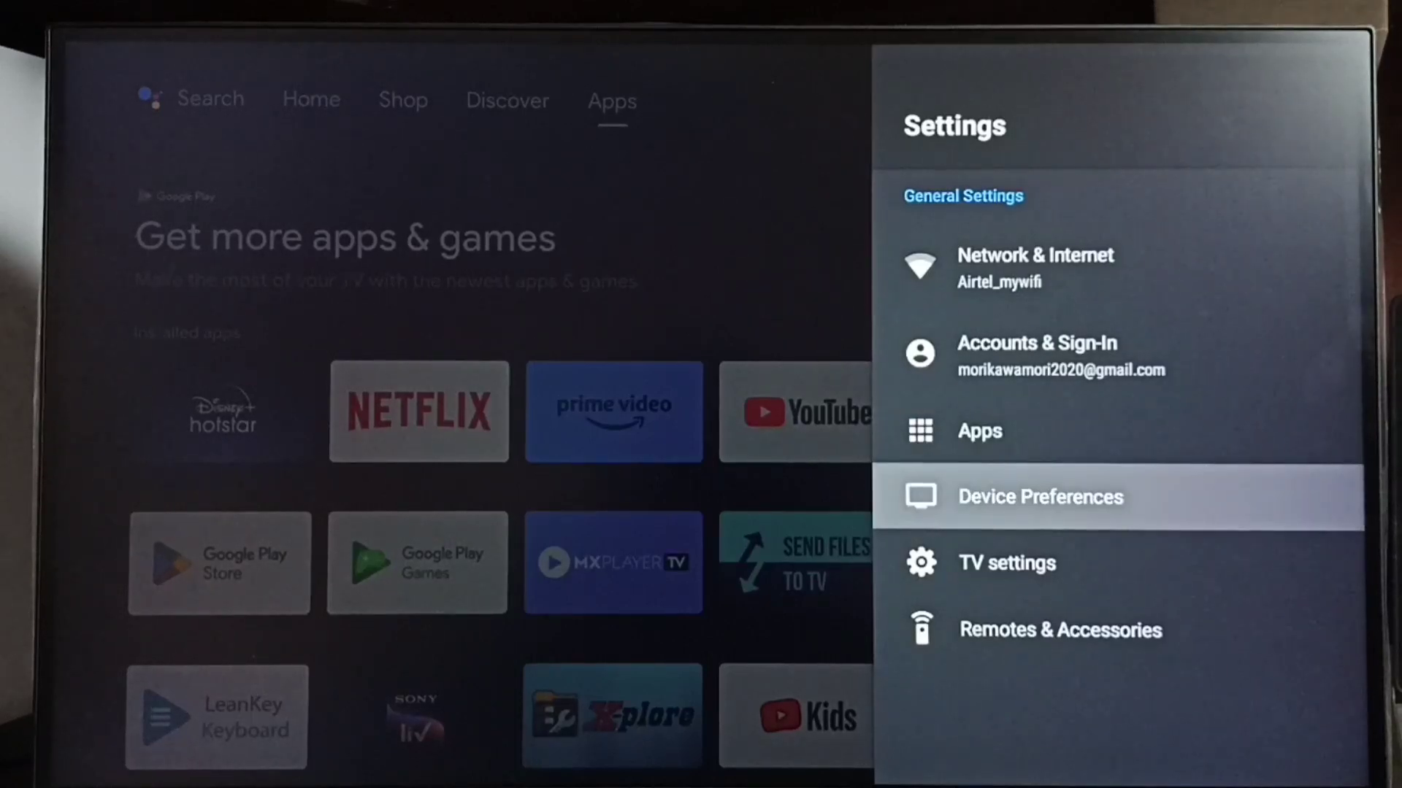
{"action": "key", "text": "Return"}
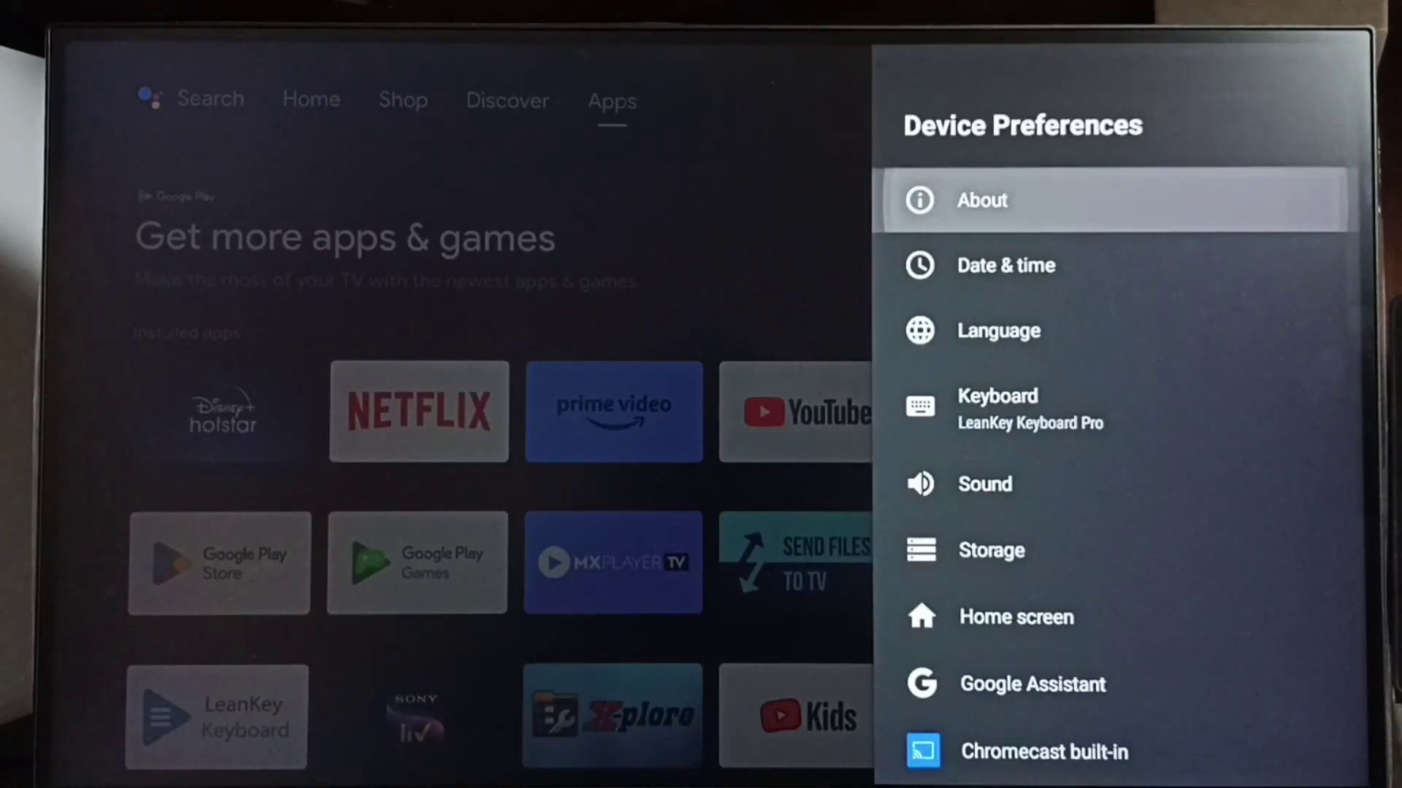
Open About and scroll through the Model, Firmware version and Version entries
{"action": "key", "text": "Return"}
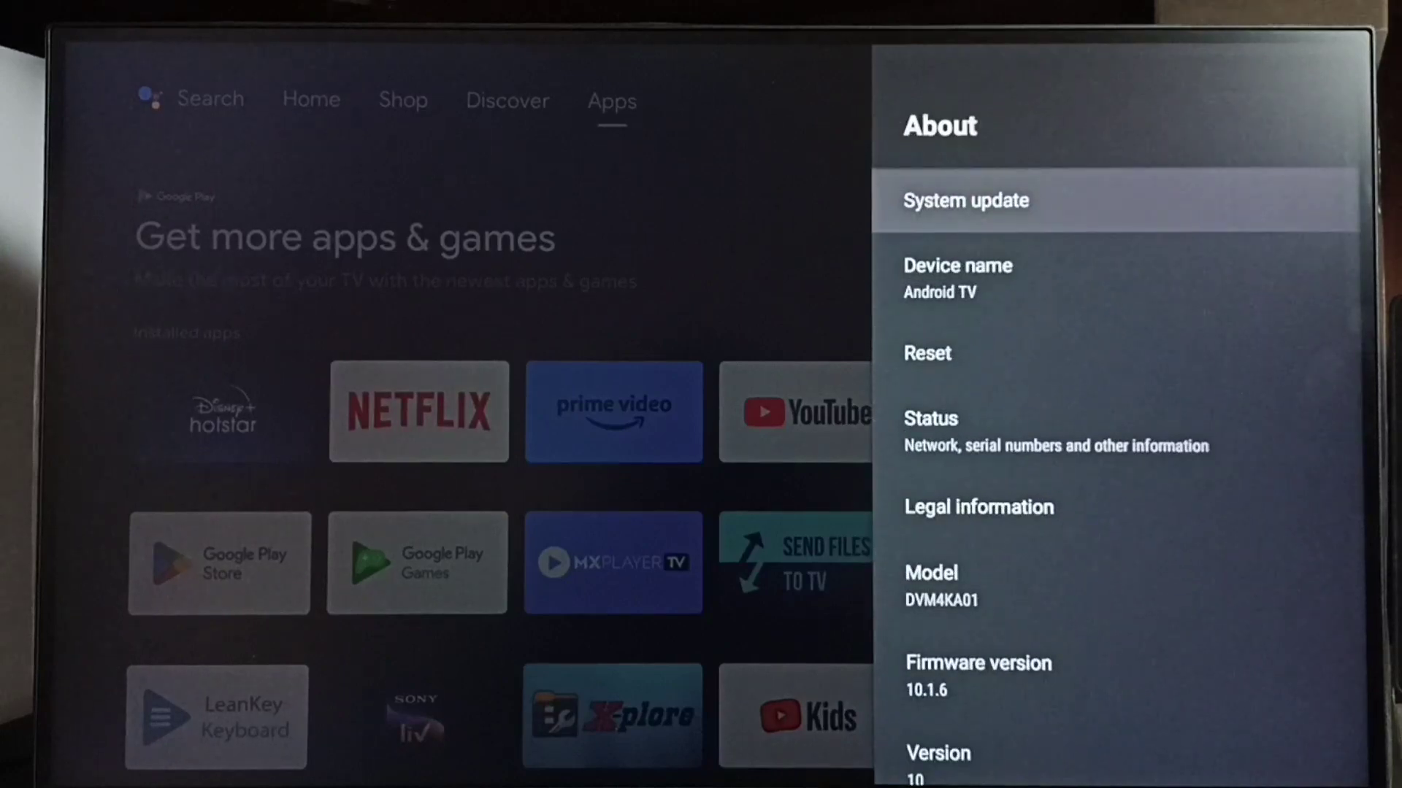
{"action": "key", "text": "Down"}
{"action": "key", "text": "Down"}
{"action": "key", "text": "Down"}
{"action": "key", "text": "Down"}
{"action": "key", "text": "Down"}
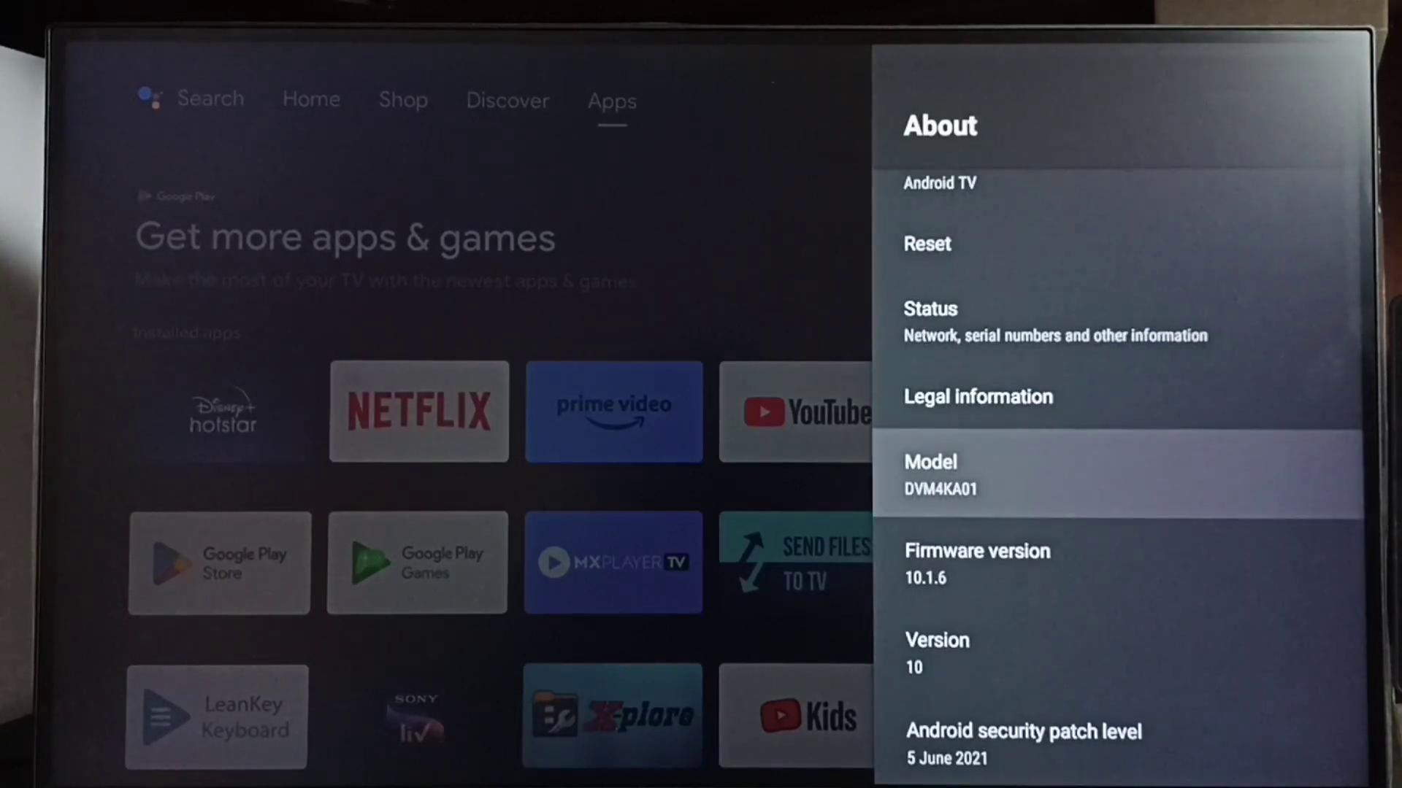
{"action": "key", "text": "Down"}
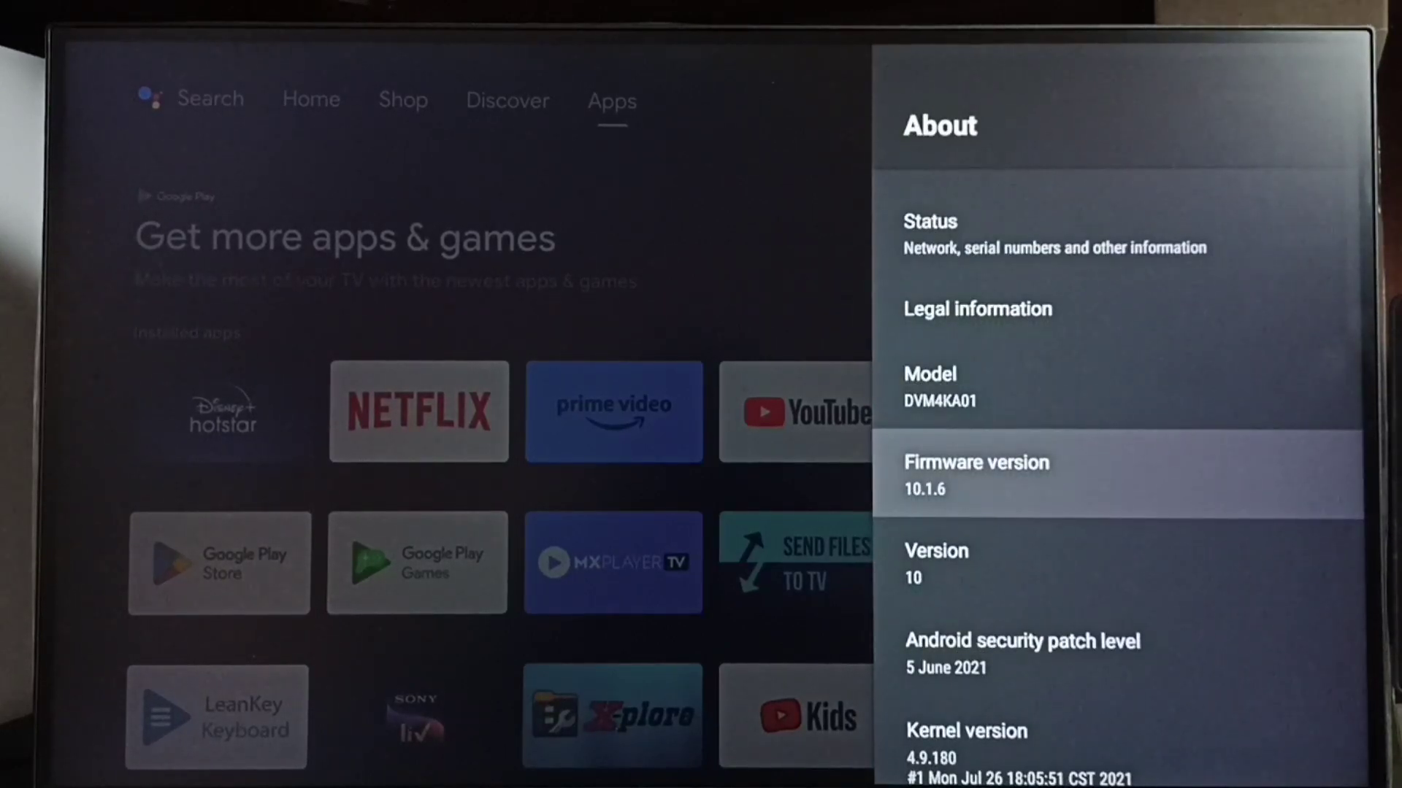
{"action": "key", "text": "Down"}
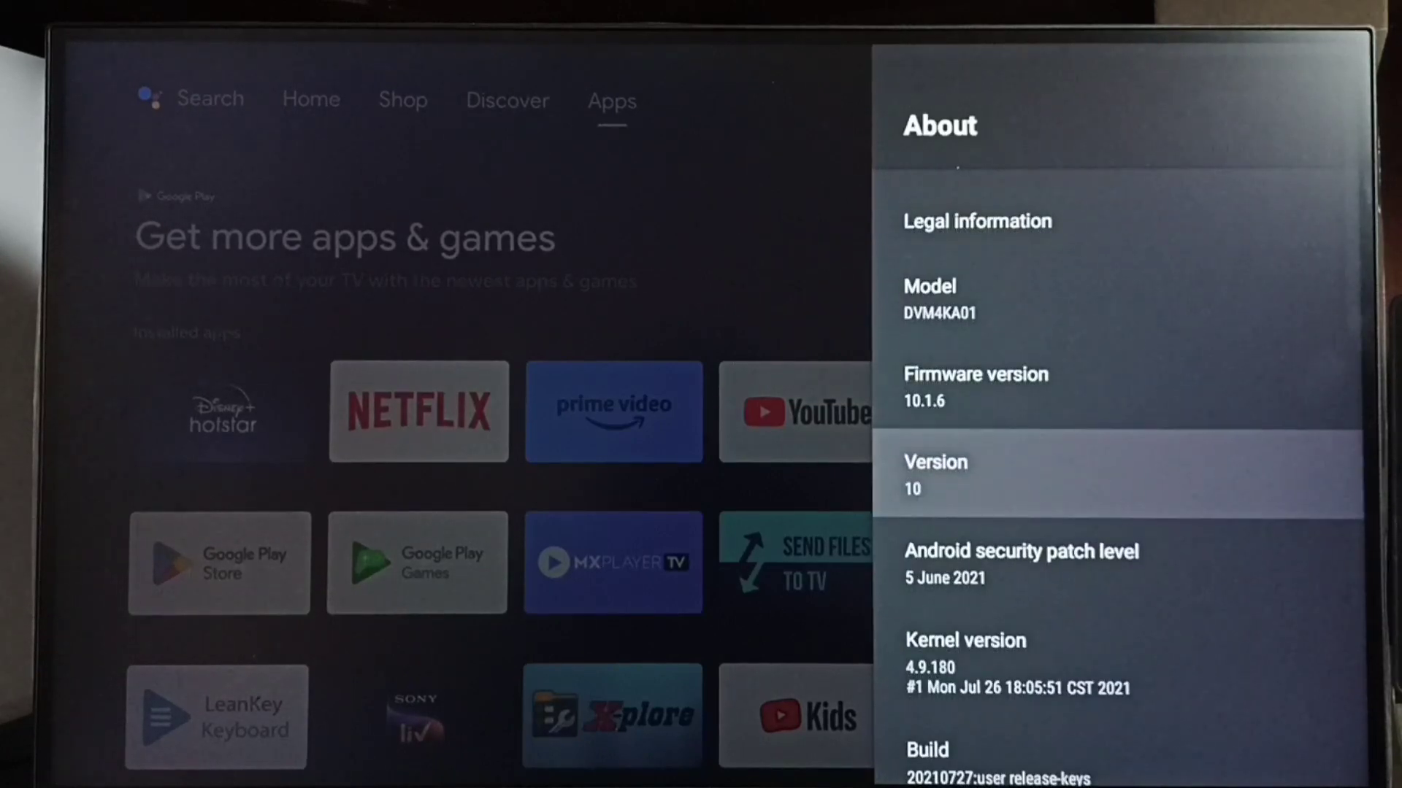
Scroll back up the About list to the System update entry
{"action": "key", "text": "Up"}
{"action": "key", "text": "Down"}
{"action": "key", "text": "Up"}
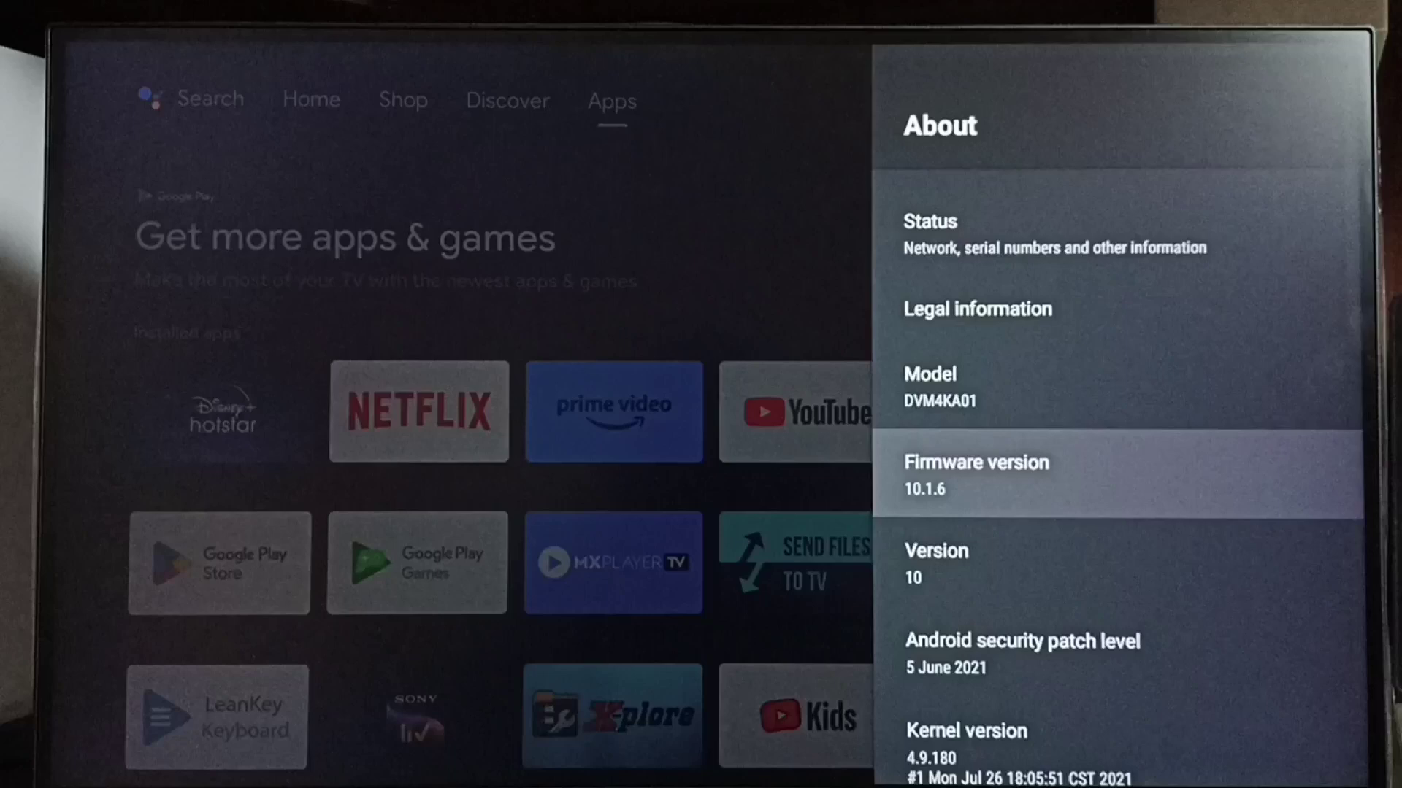
{"action": "key", "text": "Up"}
{"action": "key", "text": "Up"}
{"action": "key", "text": "Up"}
{"action": "key", "text": "Up"}
{"action": "key", "text": "Up"}
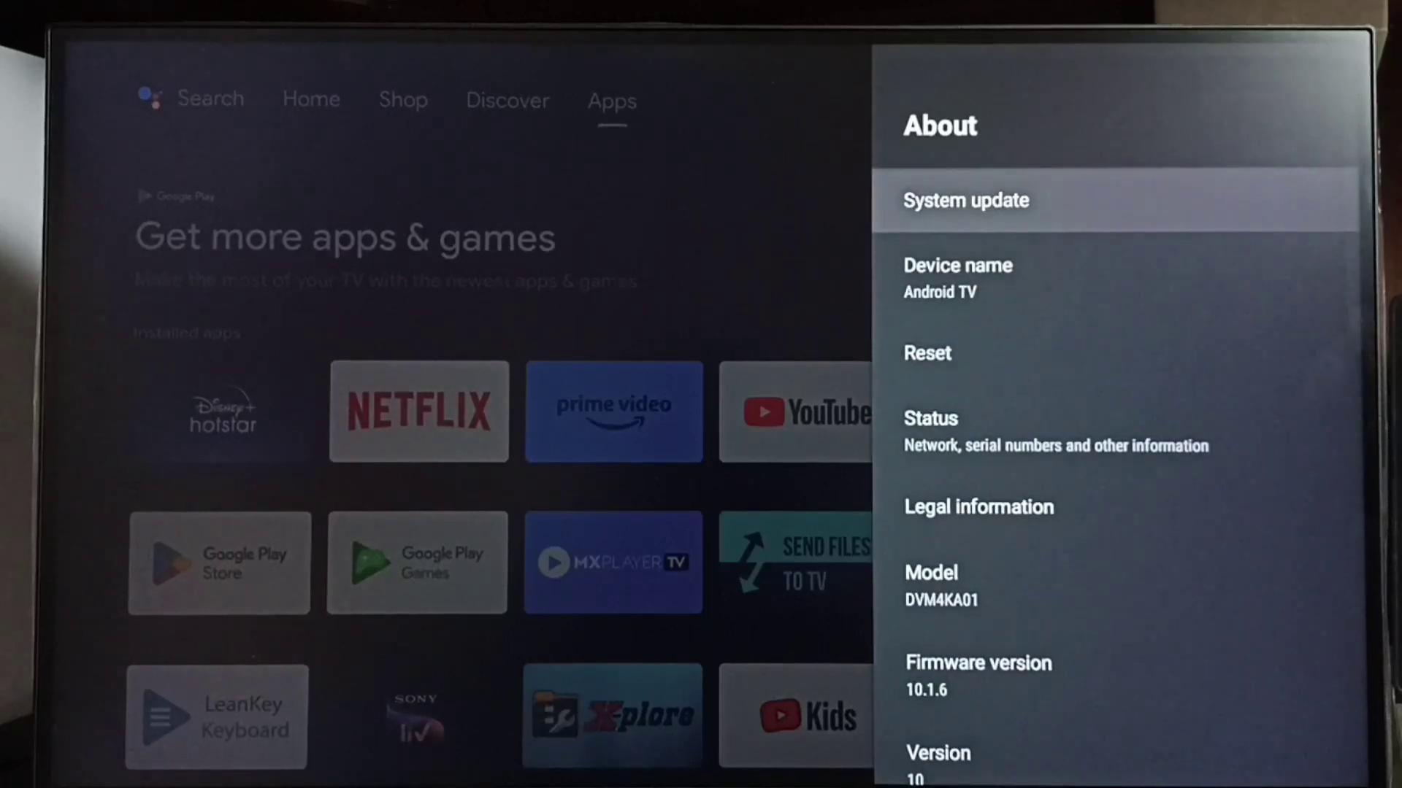
Run the System update check until update V12.1.1 (762 MB) appears
{"action": "key", "text": "Return"}
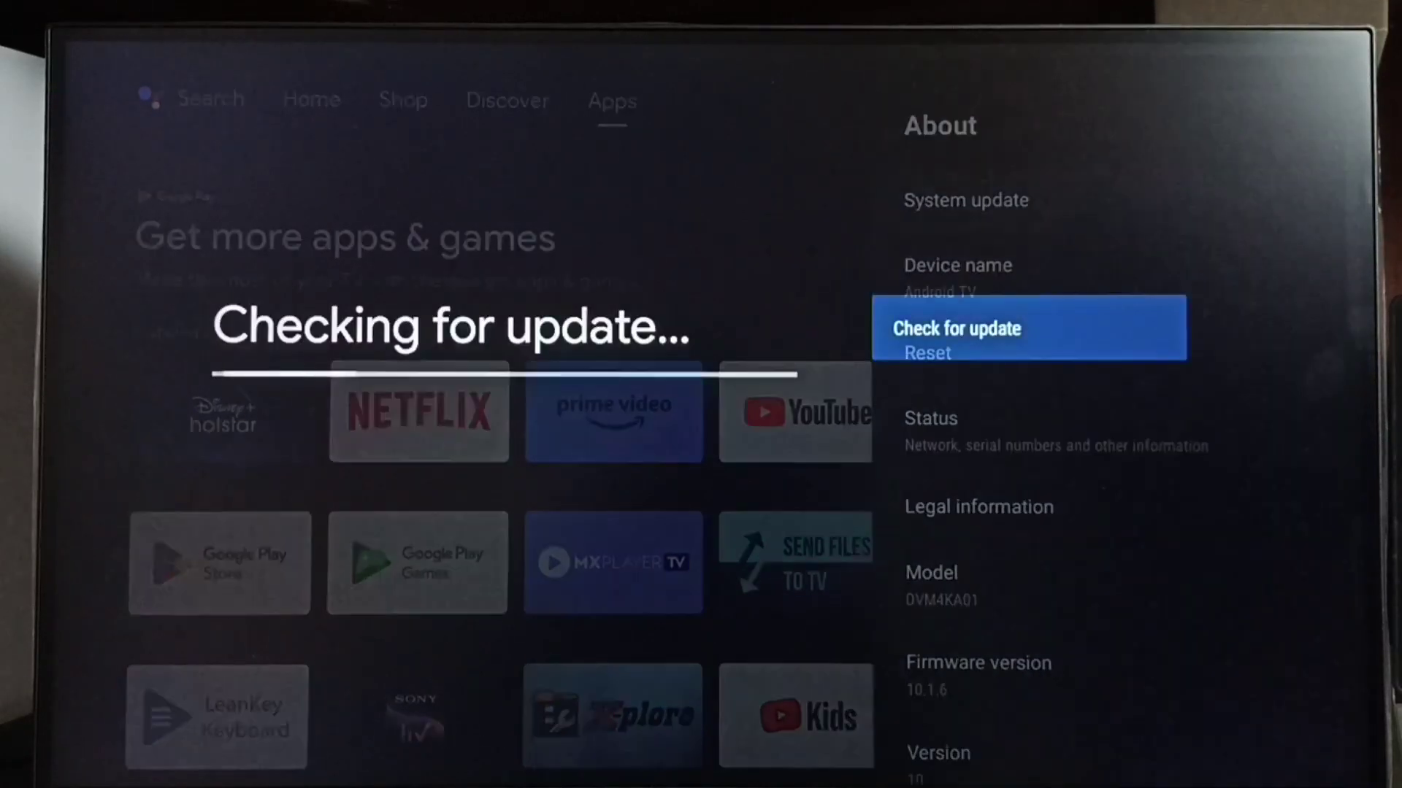